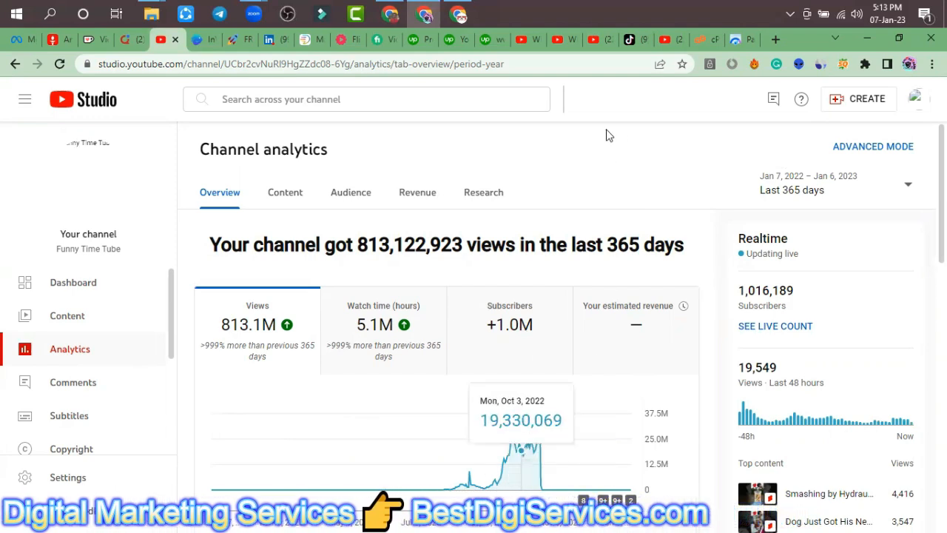
click(736, 40)
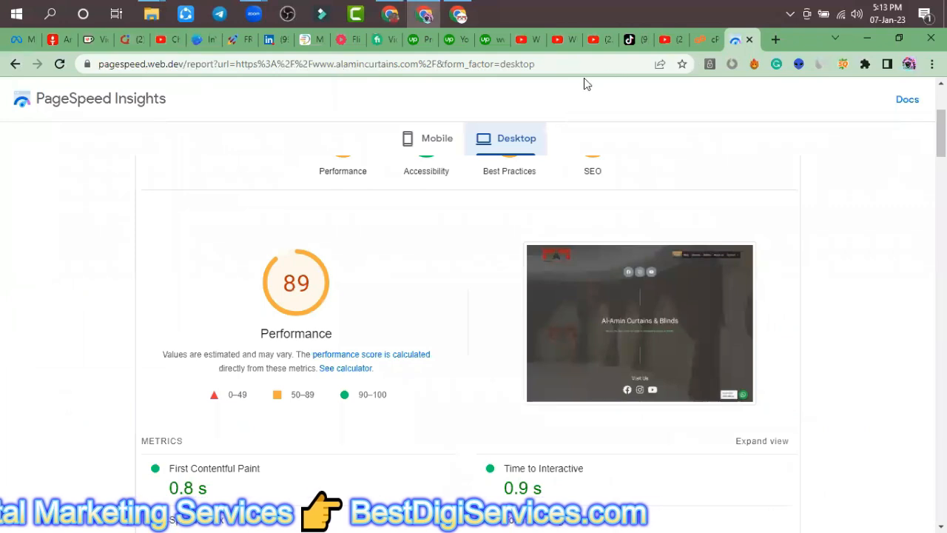
scroll(472, 278, up, 3)
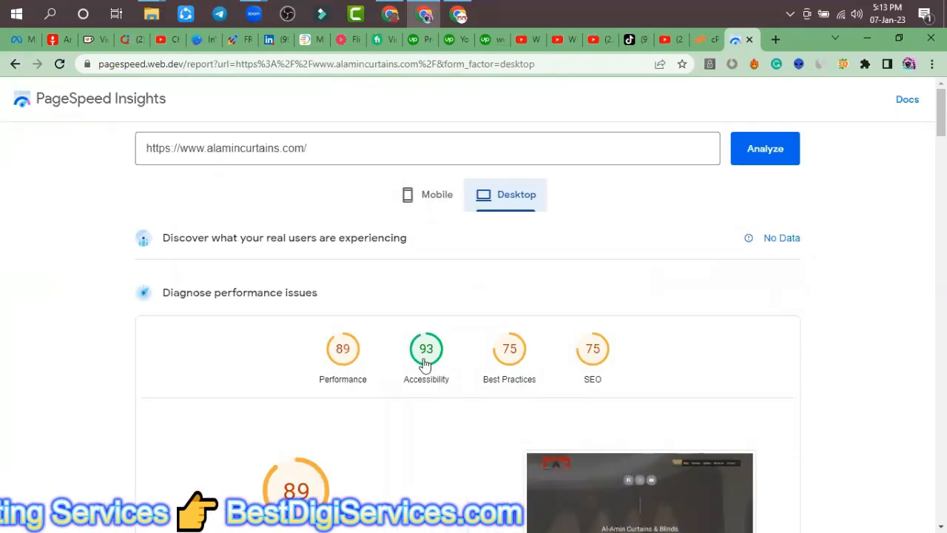
scroll(635, 332, down, 1)
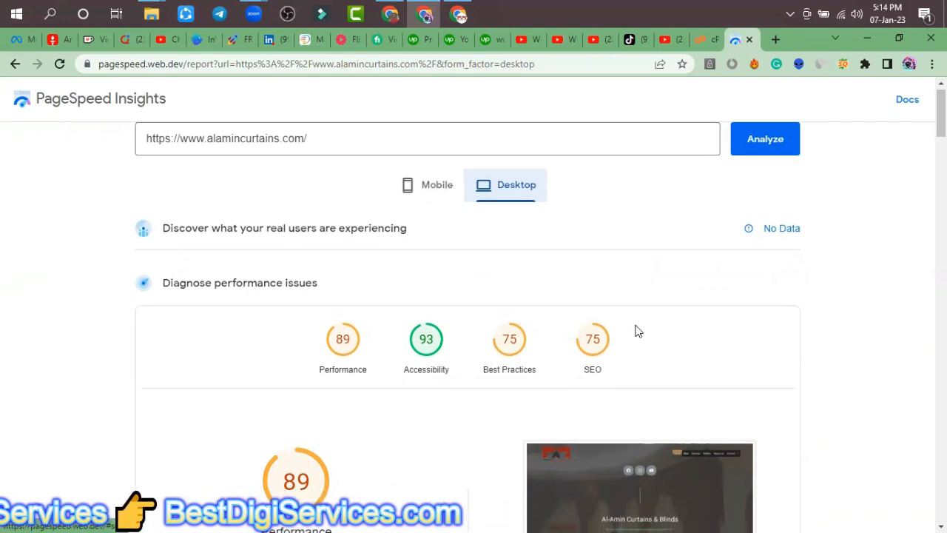
scroll(635, 331, down, 7)
scroll(332, 319, down, 20)
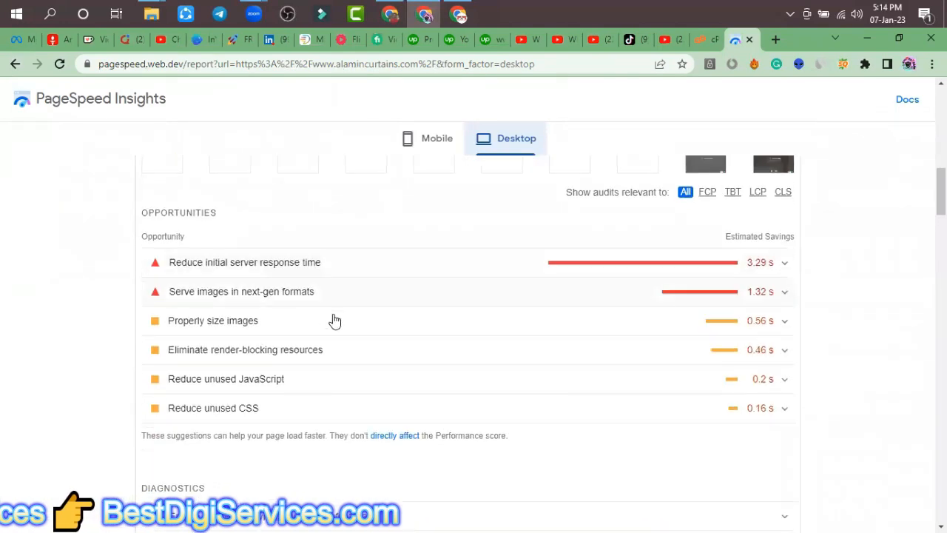
scroll(521, 316, down, 8)
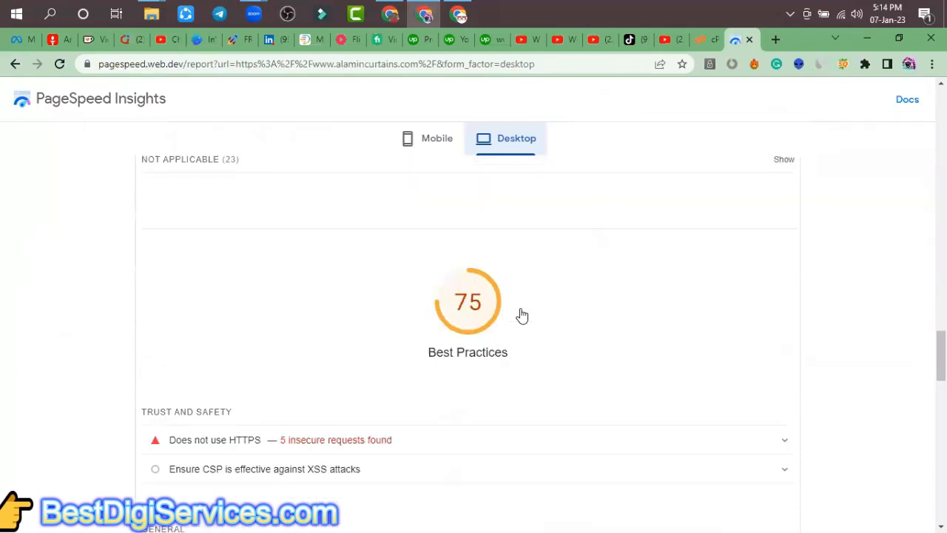
scroll(522, 315, up, 8)
scroll(522, 314, up, 20)
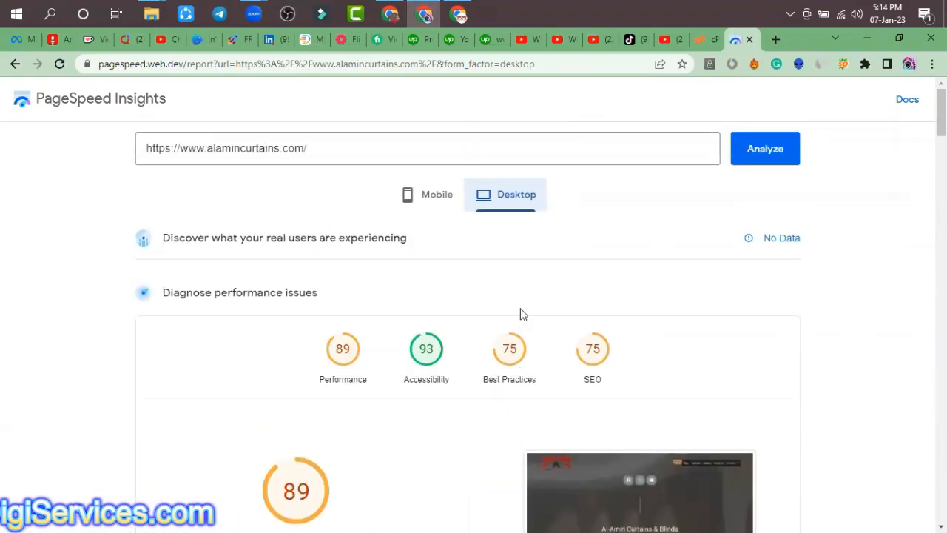
click(427, 198)
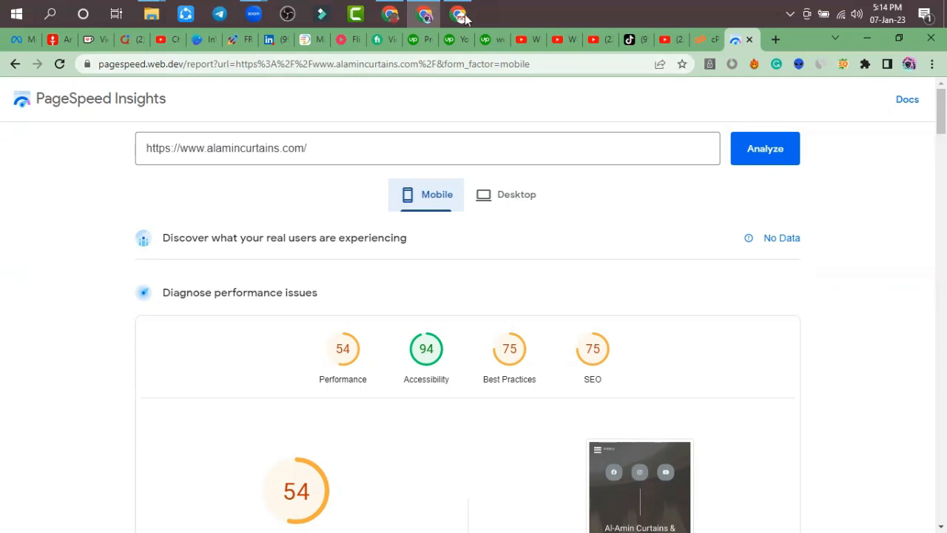
- Switch to the Chrome window with the Al-amin Curtains & Blinds Supplier WordPress site and open its page for adding plugins
mouse_move(460, 16)
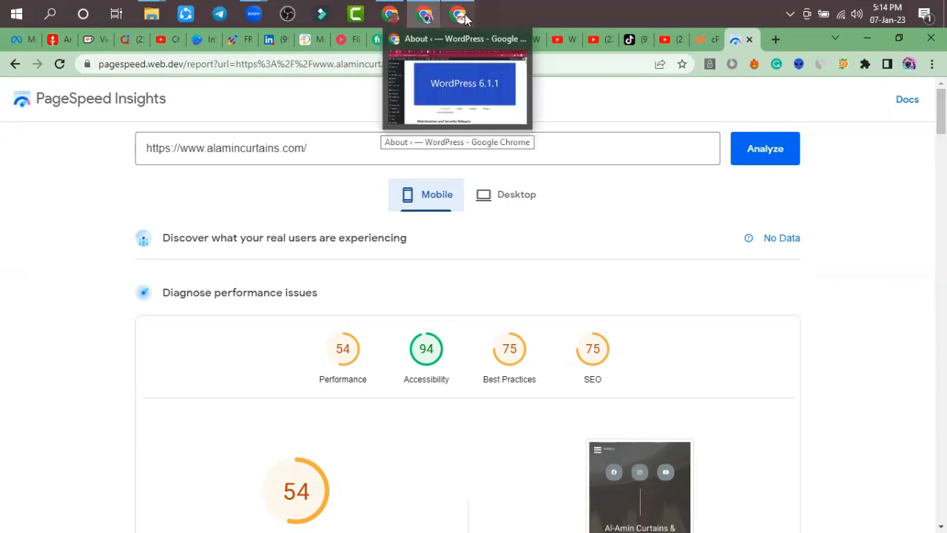
click(390, 16)
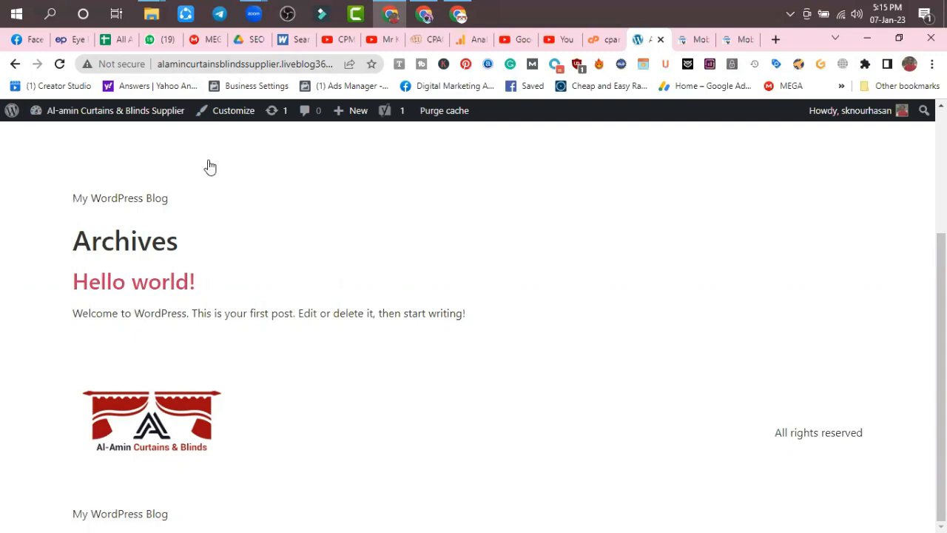
click(9, 116)
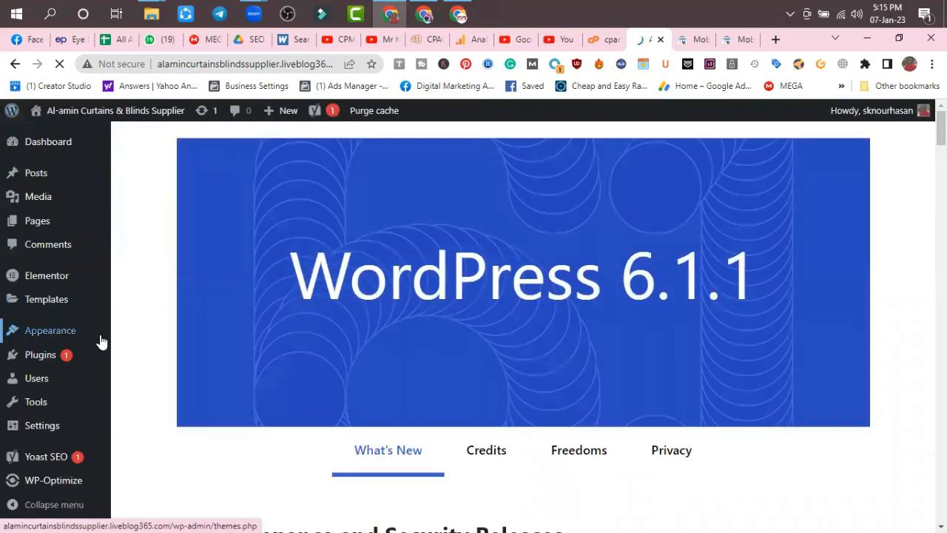
scroll(102, 341, down, 1)
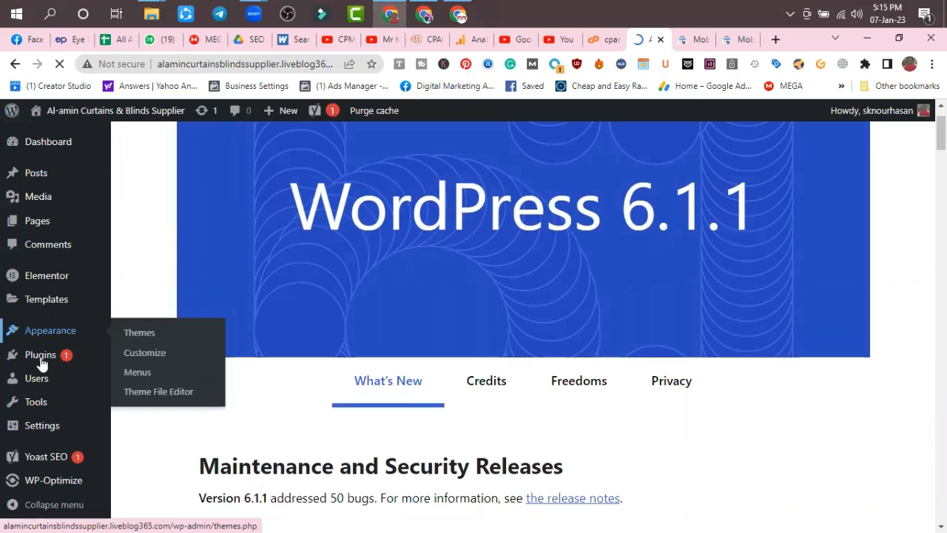
mouse_move(43, 364)
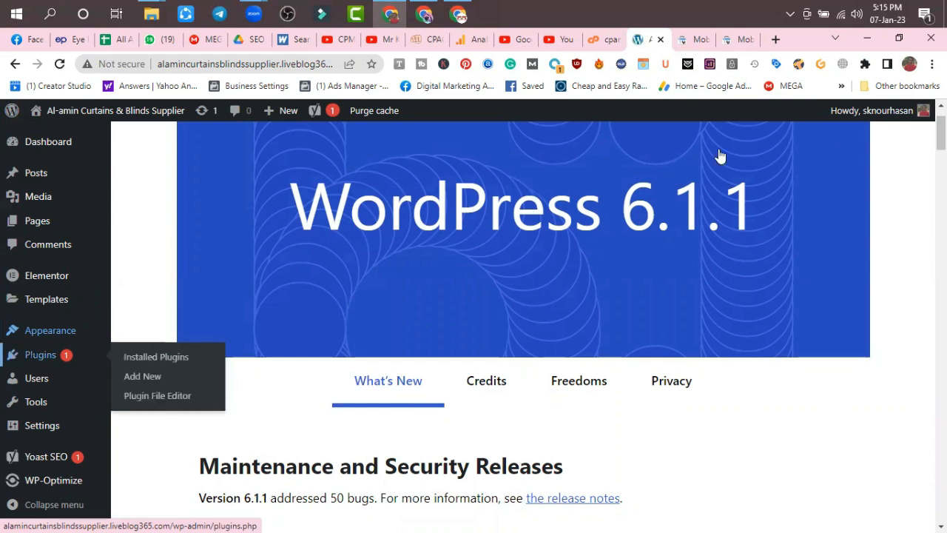
click(143, 377)
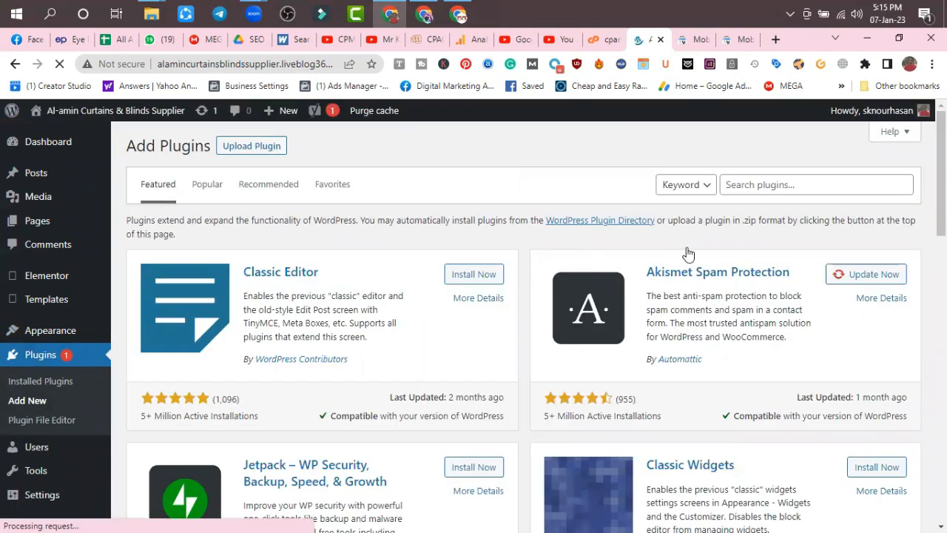
- Upload WP Rocket Premium.zip from the Wordpress Premium Plugin folder, then install and activate the plugin
click(248, 151)
click(427, 272)
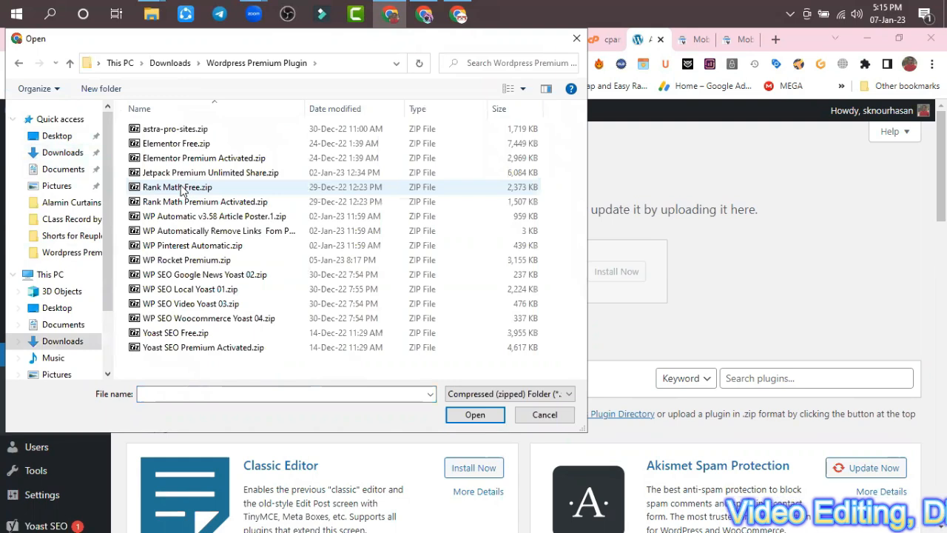
double_click(186, 260)
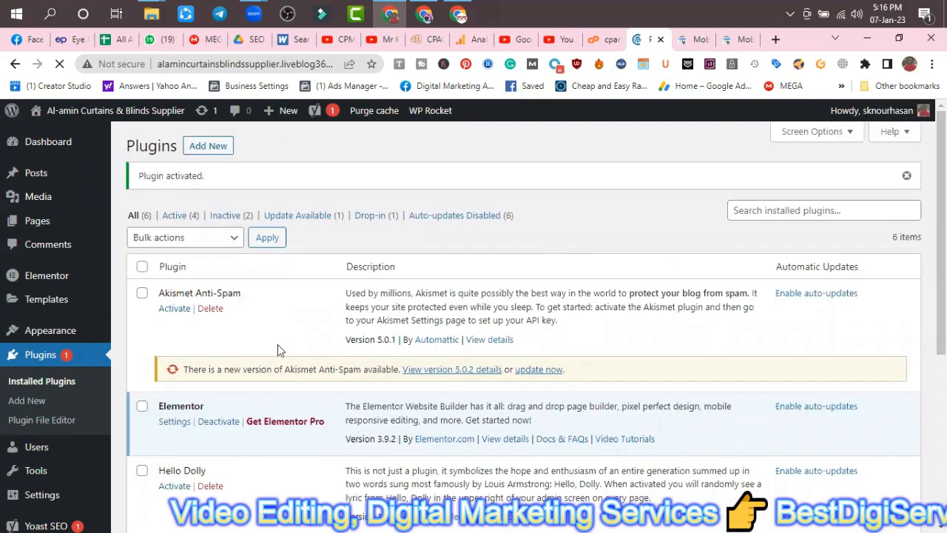
- Find WP Rocket among the installed plugins and open its settings
scroll(278, 345, down, 4)
scroll(233, 343, up, 4)
scroll(239, 248, up, 1)
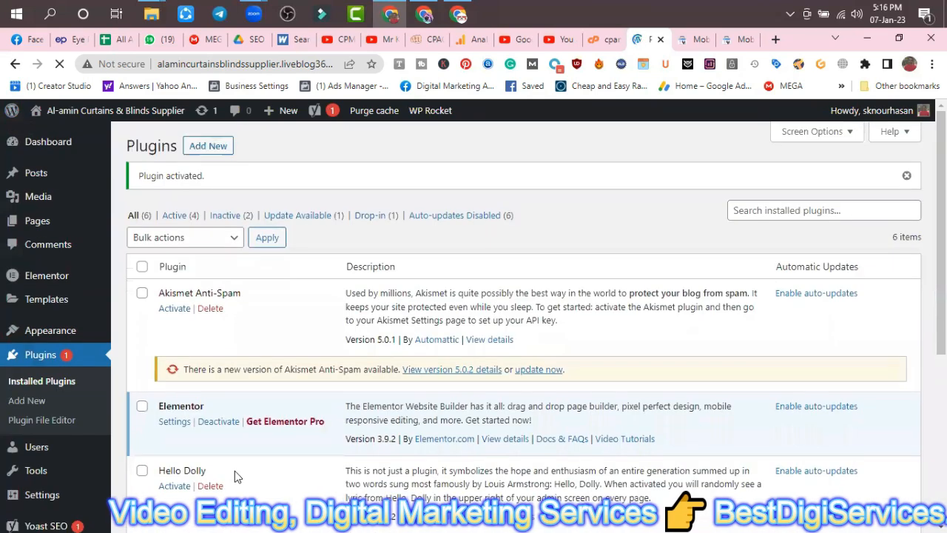
click(781, 212)
scroll(269, 322, down, 3)
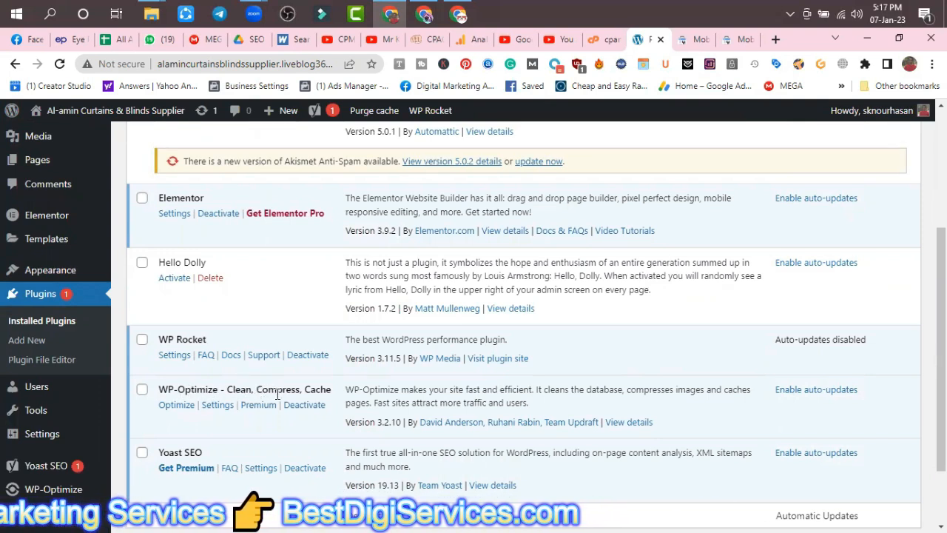
click(175, 356)
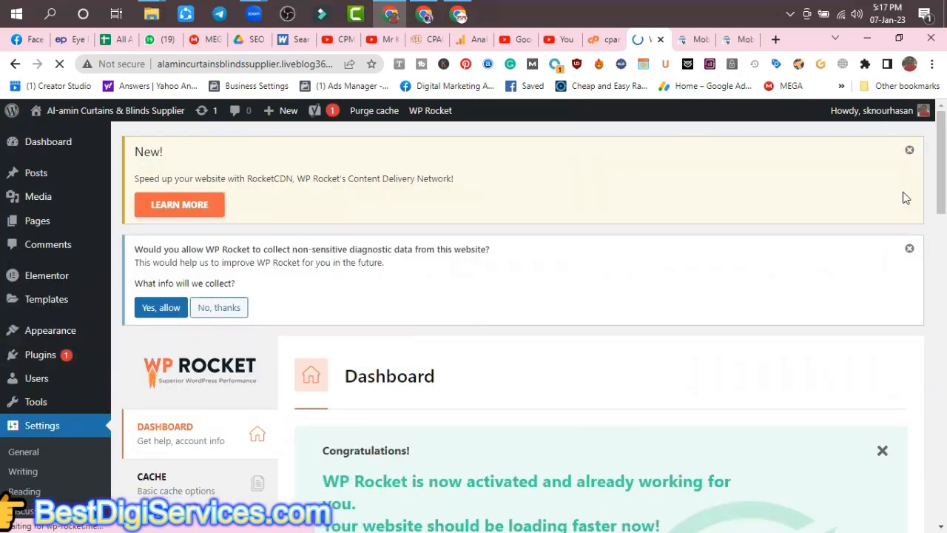
- Open the Tools section of the WP Rocket settings for importing and exporting configurations
scroll(198, 200, down, 3)
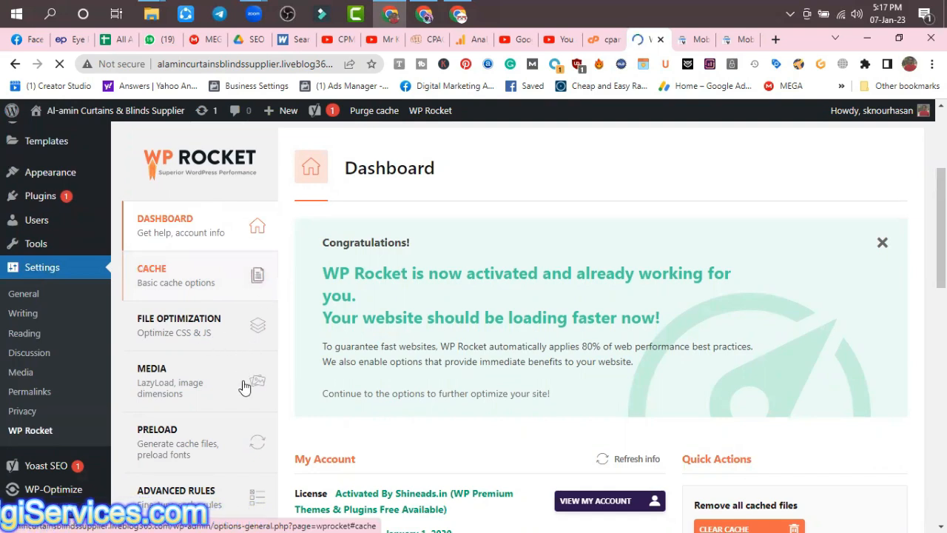
scroll(244, 369, down, 3)
scroll(244, 368, down, 3)
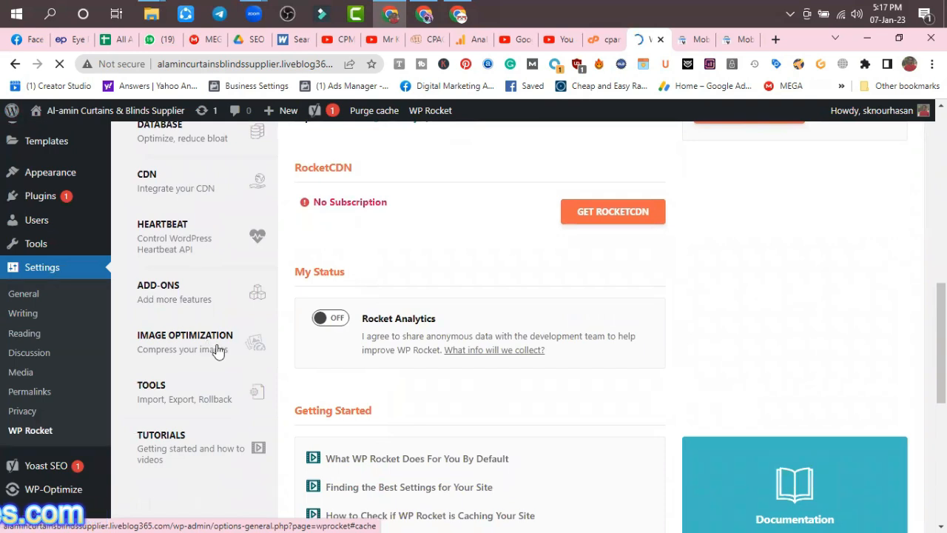
scroll(217, 350, down, 1)
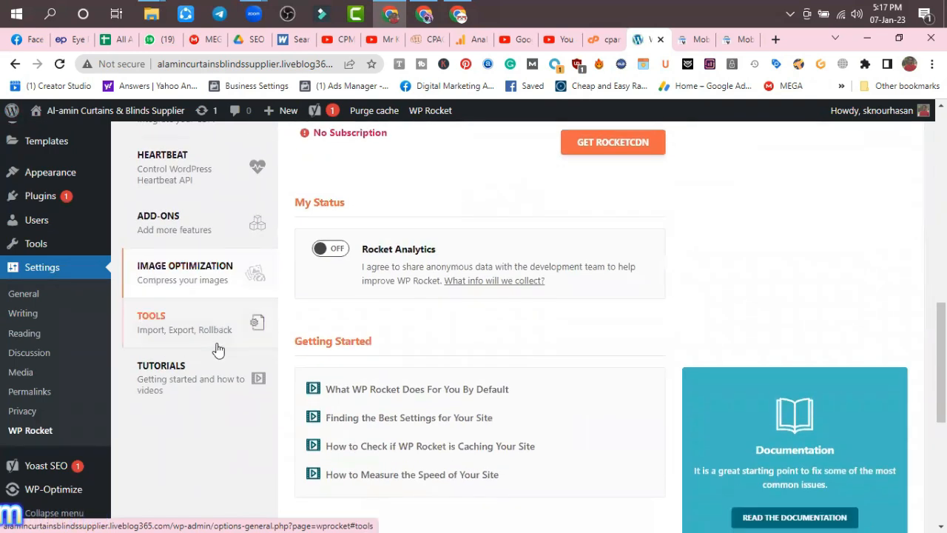
click(178, 329)
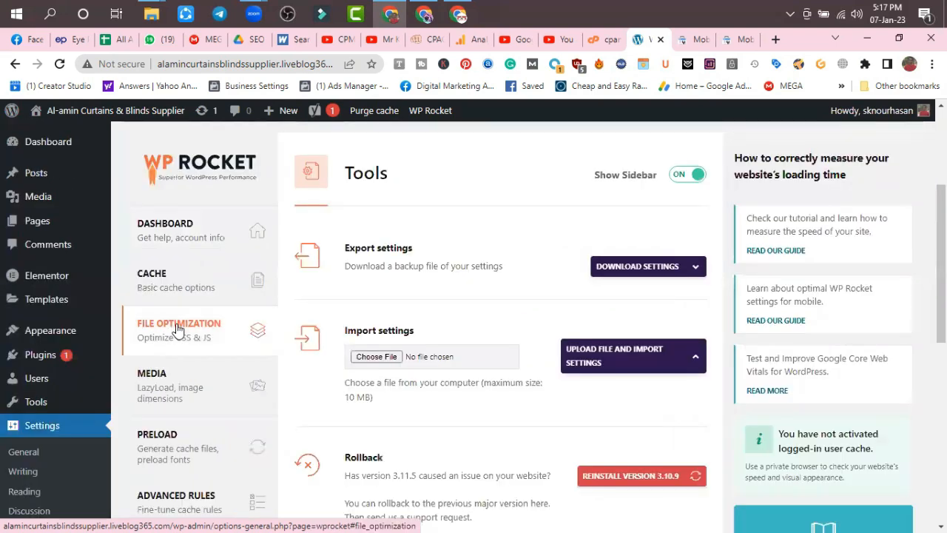
- Import the WP Rocket configuration from WP Rocket Settings 6270c109e801d.json and check the resulting notices
click(382, 356)
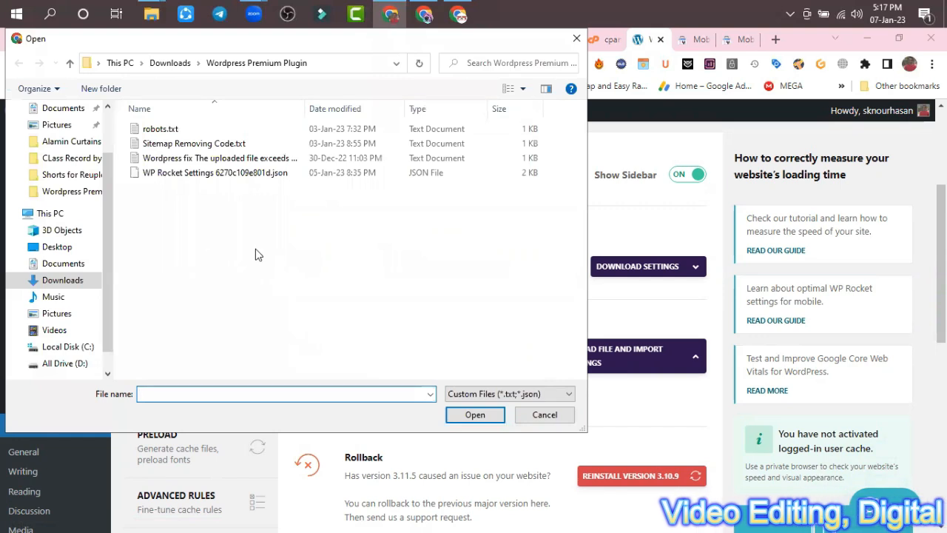
click(191, 174)
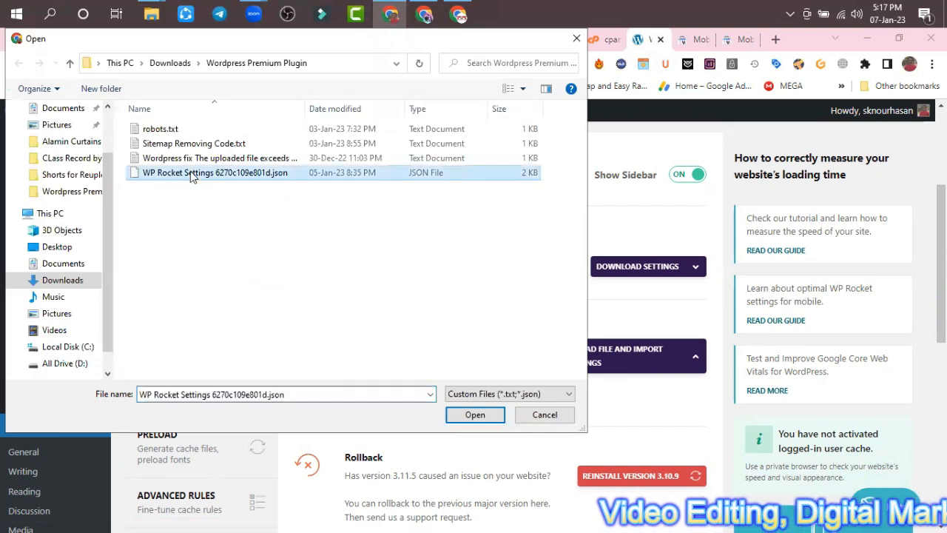
click(475, 415)
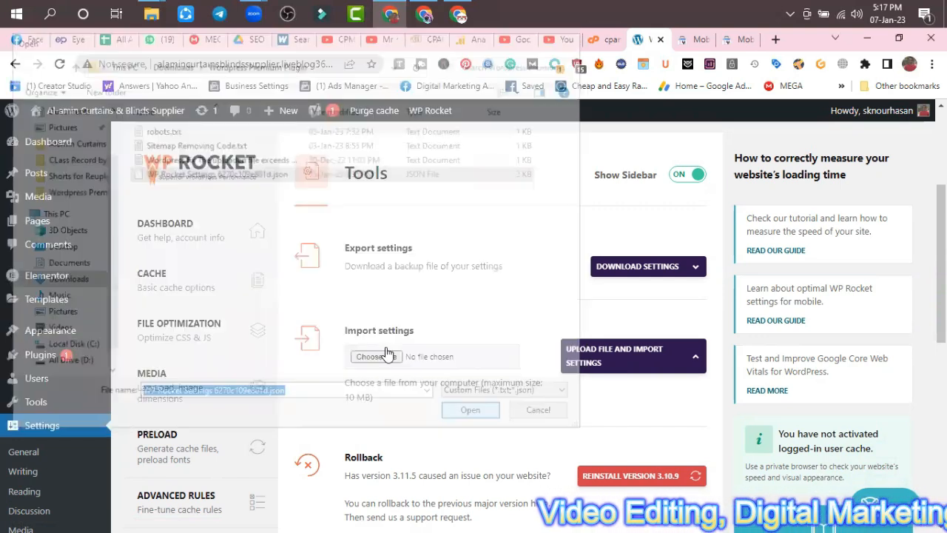
click(620, 359)
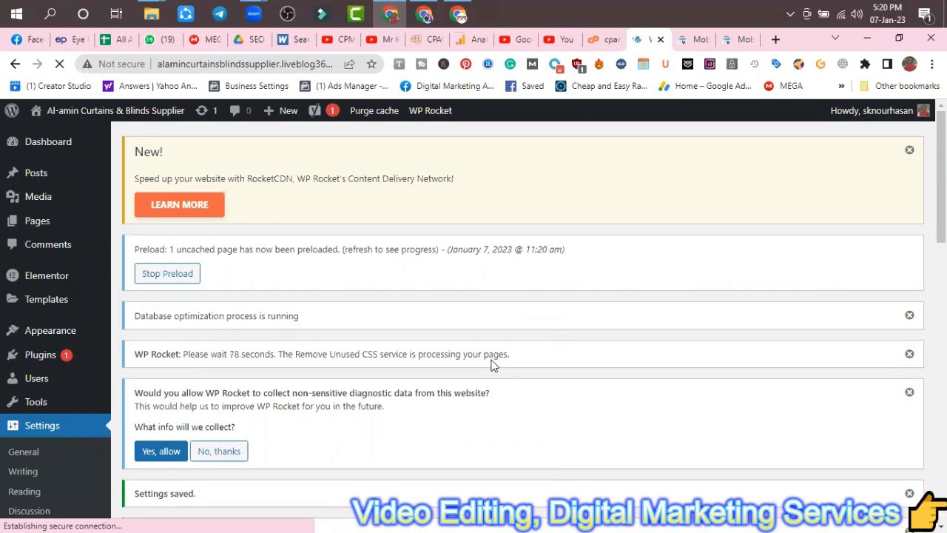
scroll(490, 362, down, 2)
scroll(491, 364, down, 3)
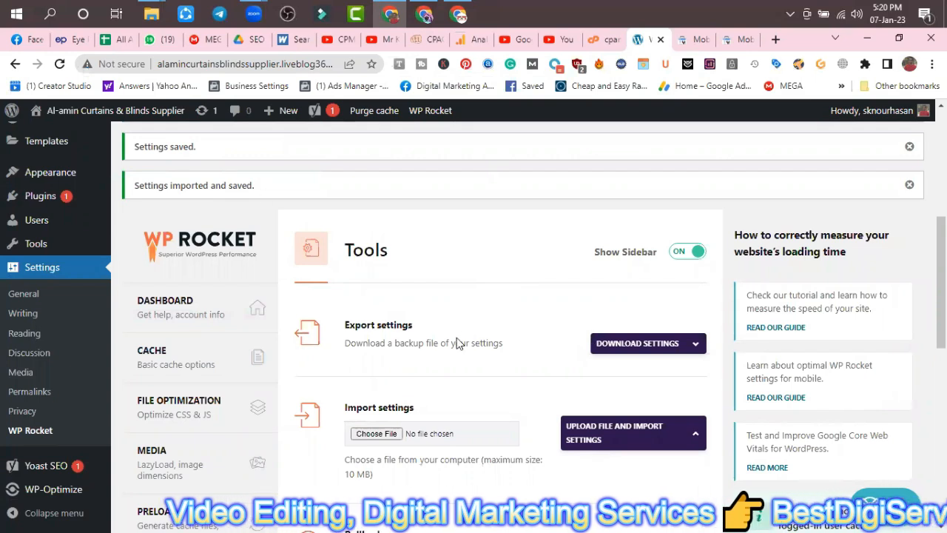
scroll(456, 343, up, 1)
scroll(456, 342, up, 3)
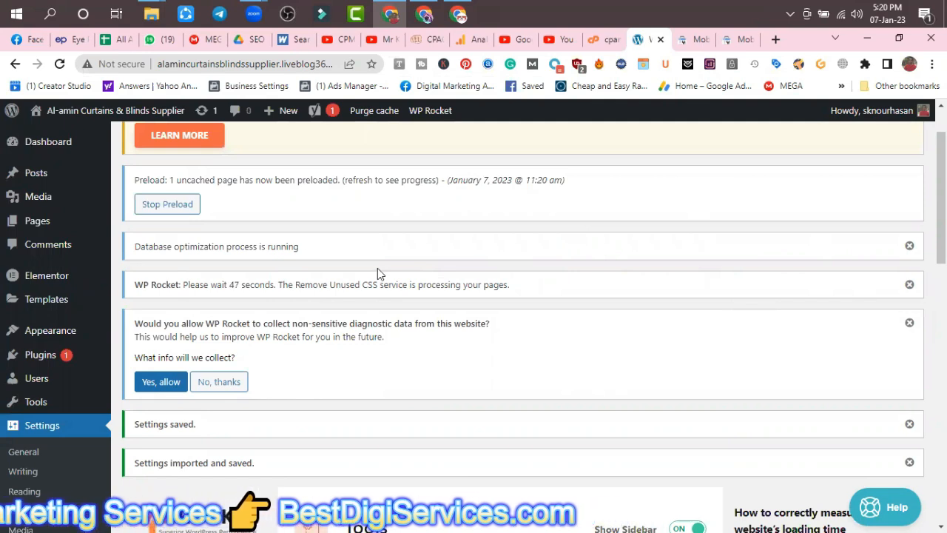
- Search the plugin directory for OMGF, then install and activate the OMGF Google Fonts plugin
click(41, 356)
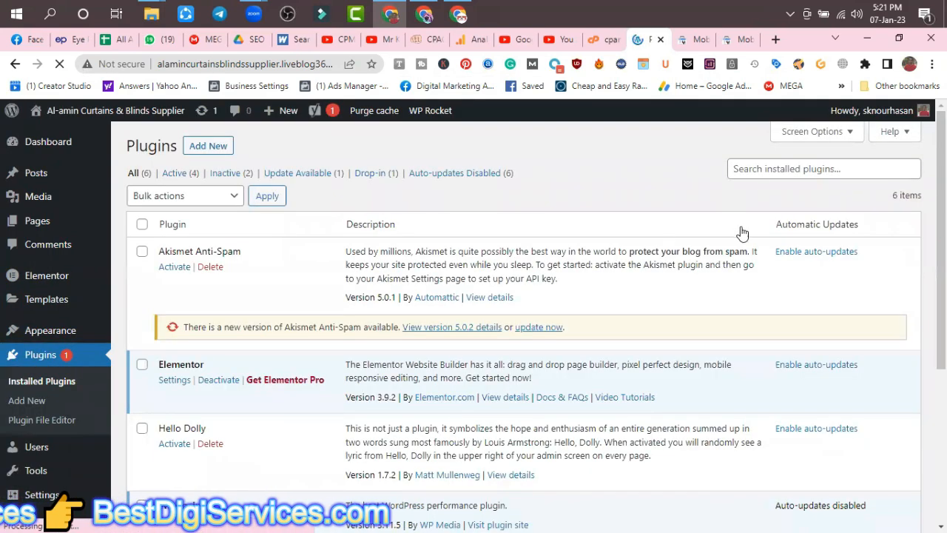
click(763, 185)
text(OMGF)
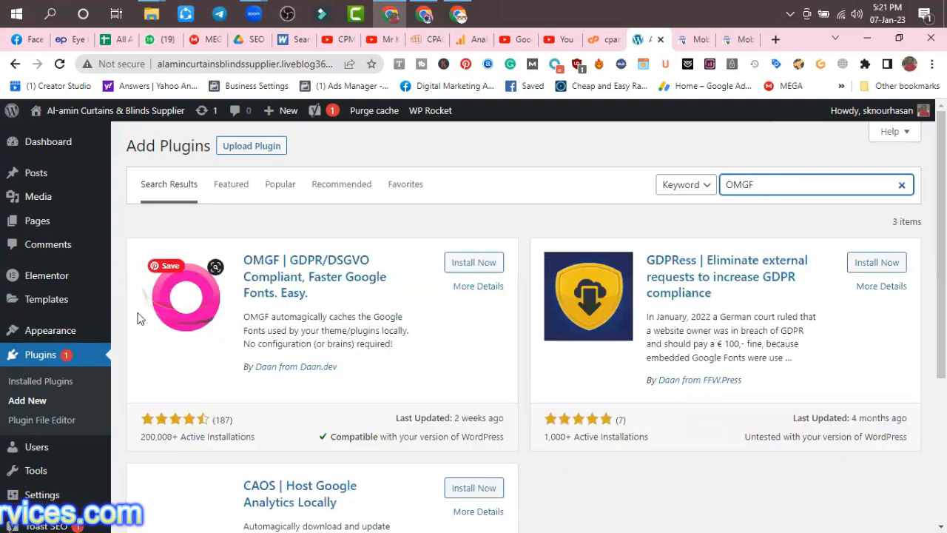
click(479, 269)
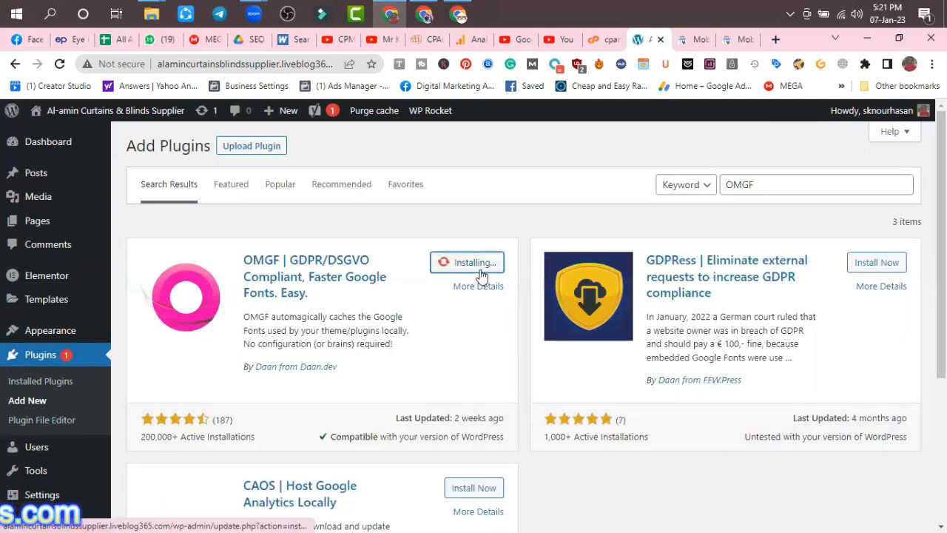
click(480, 271)
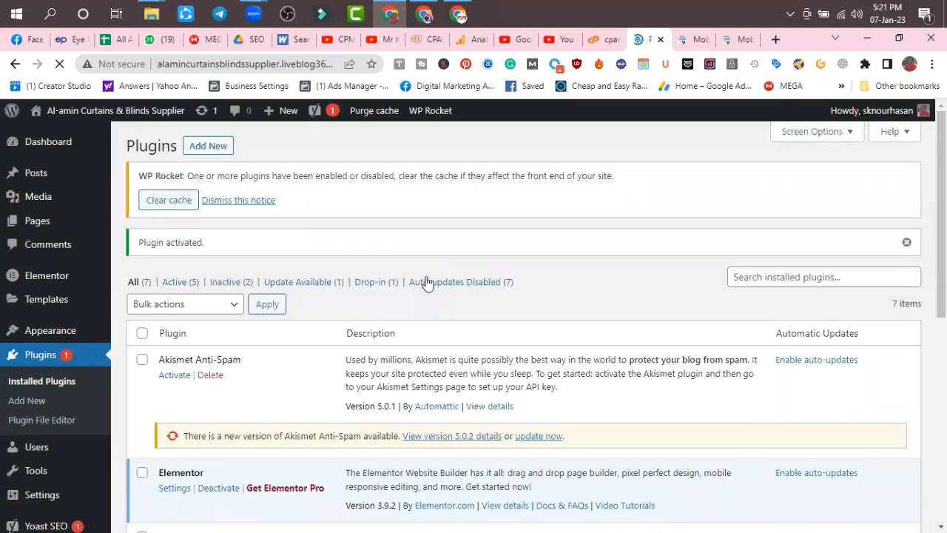
- Open the OMGF settings from the installed plugins and save and optimize the local Google Fonts with the default options
scroll(322, 339, down, 2)
scroll(322, 339, down, 3)
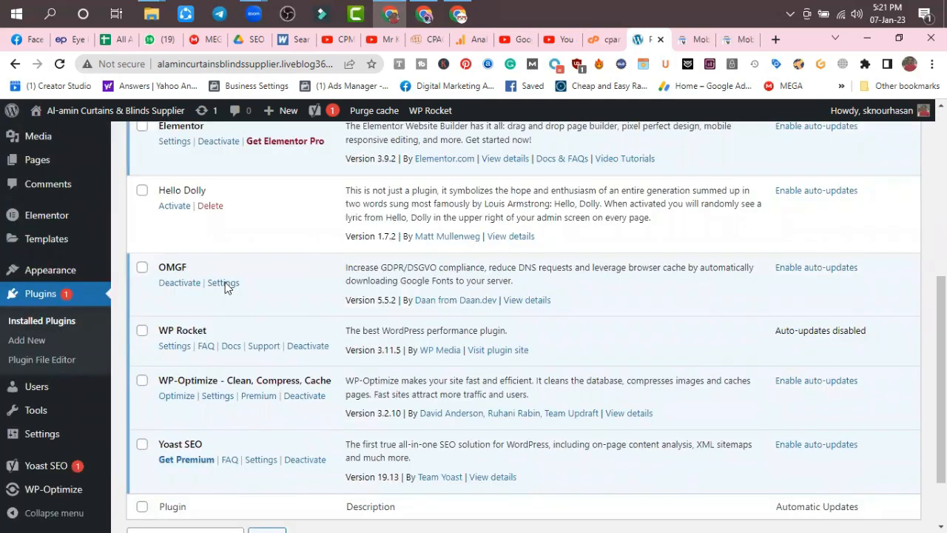
click(225, 282)
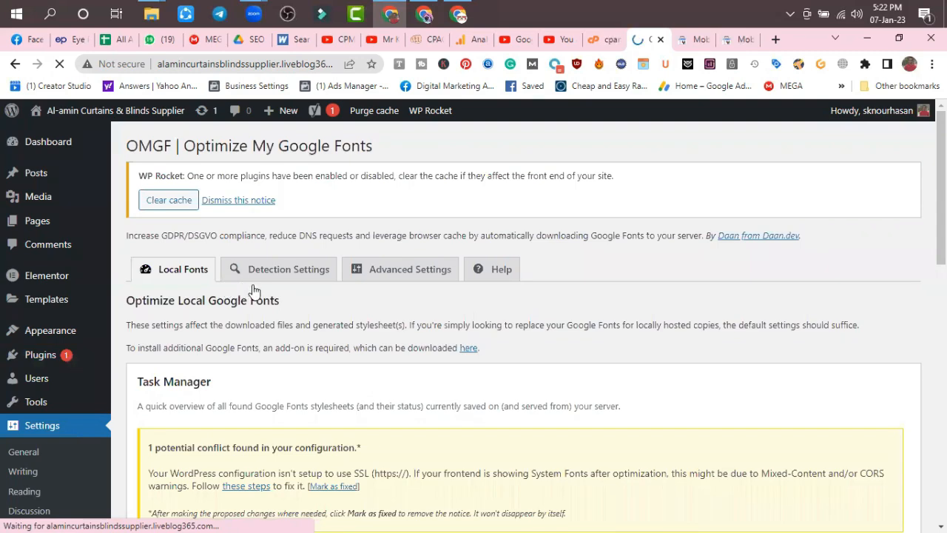
scroll(253, 290, down, 2)
scroll(251, 290, down, 7)
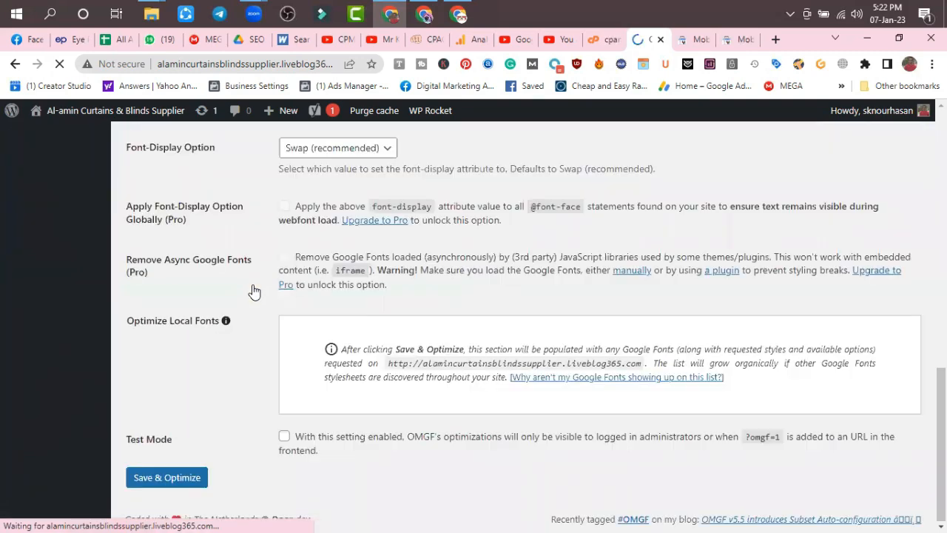
click(153, 493)
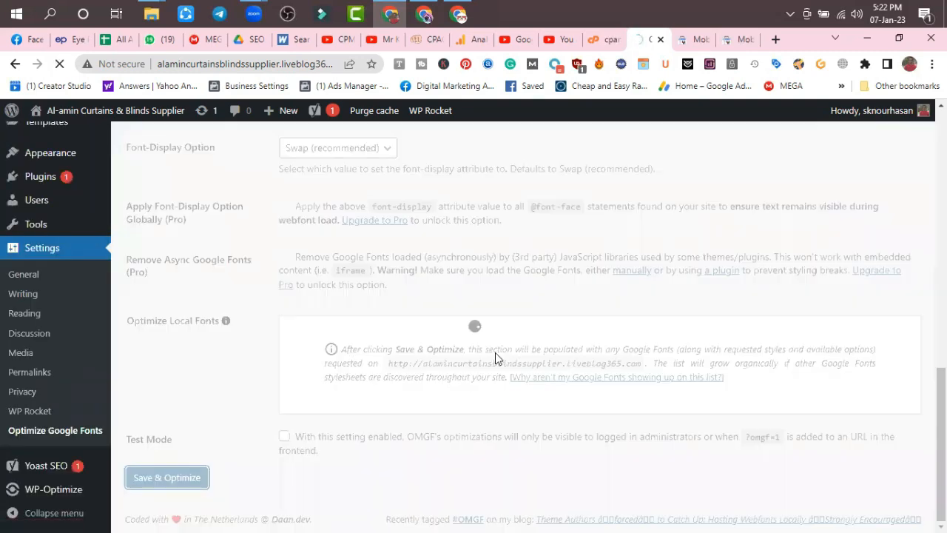